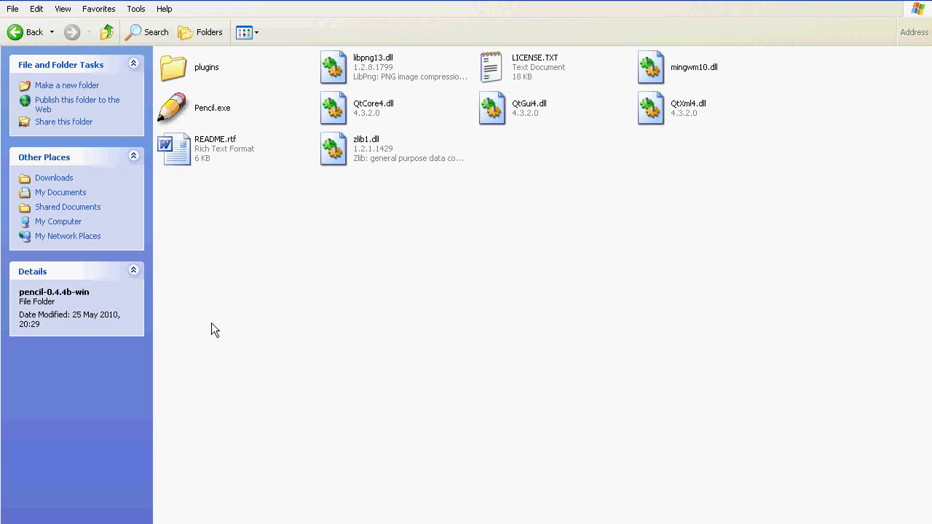
Select Pencil.exe in the extracted pencil-0.4.4b-win folder
click(206, 106)
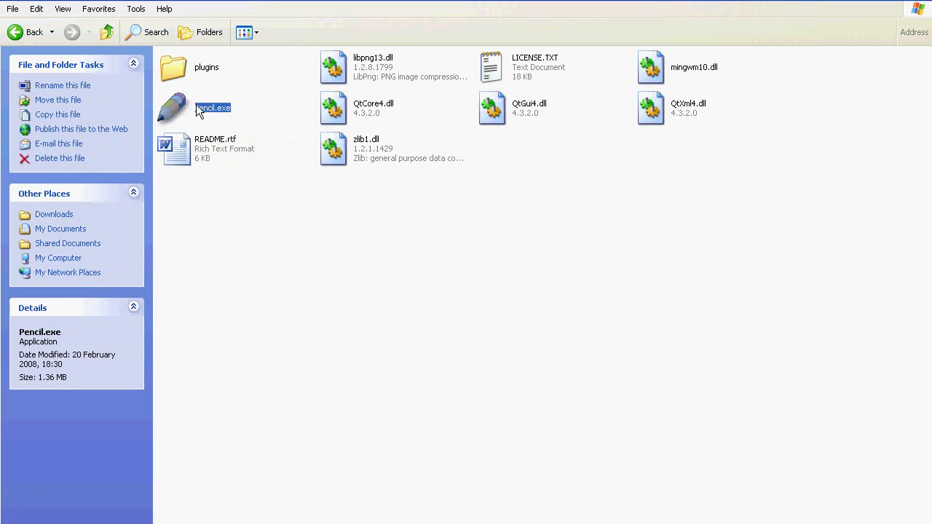
Launch Pencil.exe, scrub the timeline to about frame 15, and make the Vector Layer active
double_click(175, 106)
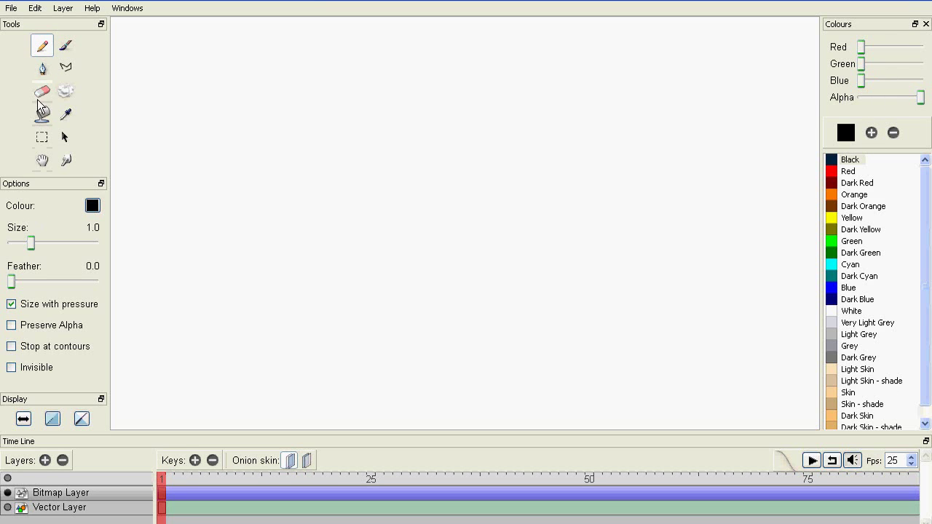
click(172, 481)
mouse_move(173, 482)
mouse_down()
mouse_move(373, 482)
mouse_move(159, 483)
mouse_up()
click(65, 514)
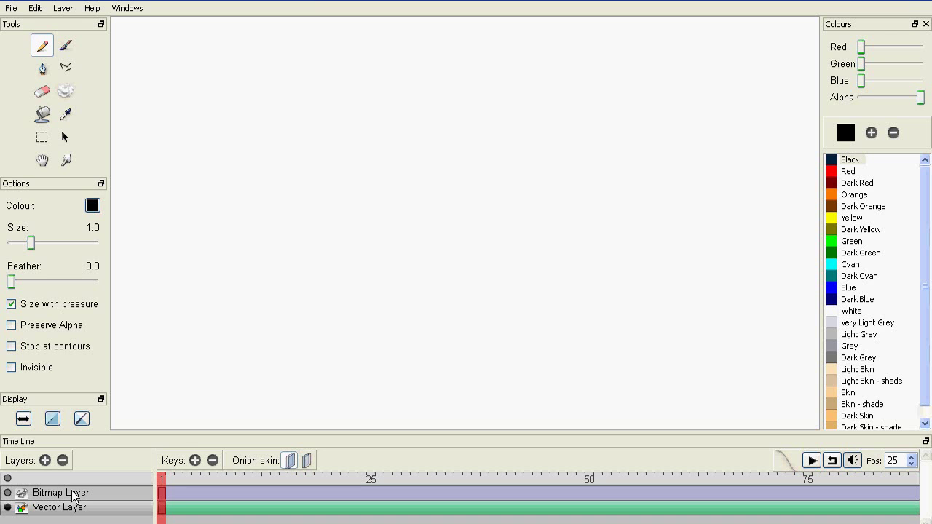
Rename the Bitmap Layer to Background and the Vector Layer to Character
double_click(73, 495)
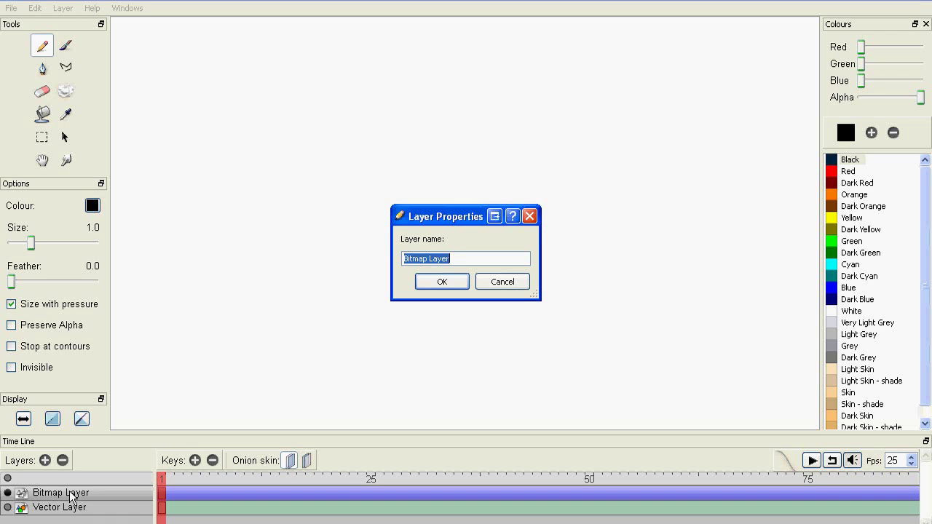
text(Background)
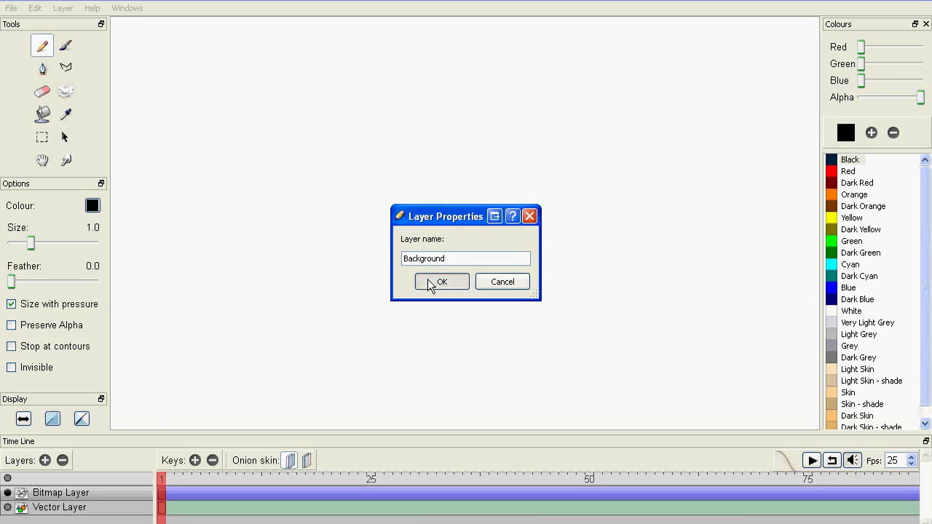
click(435, 283)
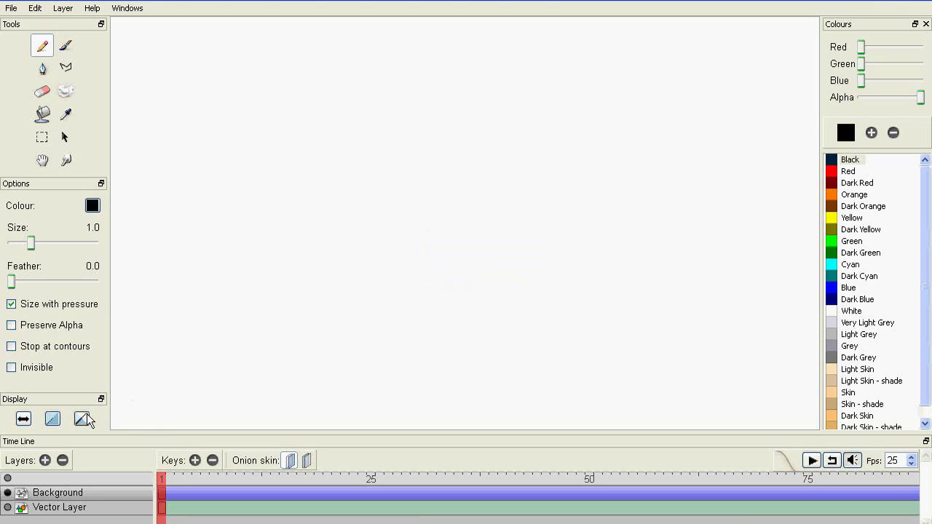
double_click(64, 511)
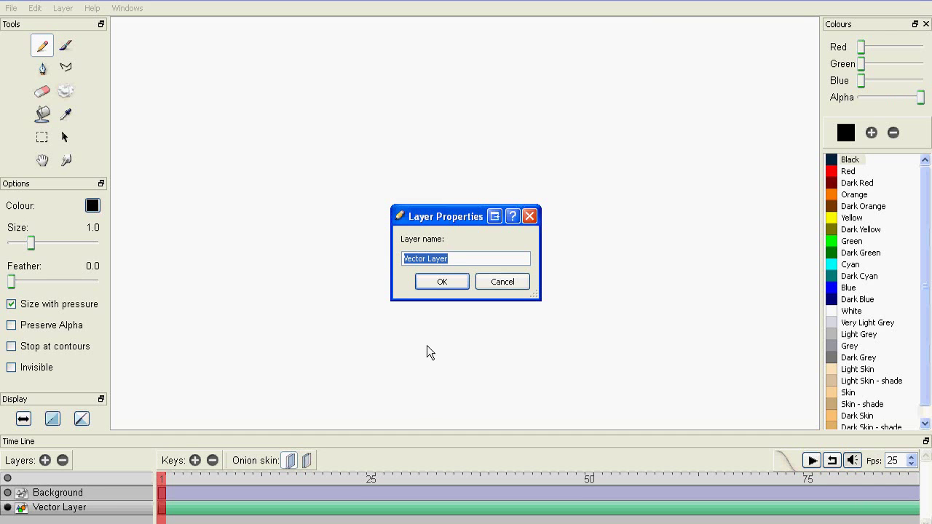
mouse_move(434, 224)
mouse_down()
mouse_move(457, 192)
mouse_move(429, 233)
mouse_up()
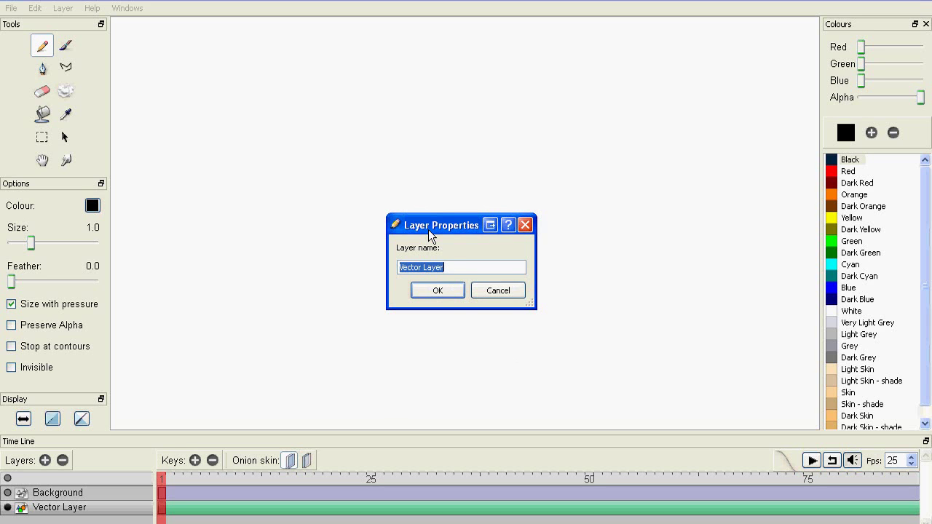
text(Character)
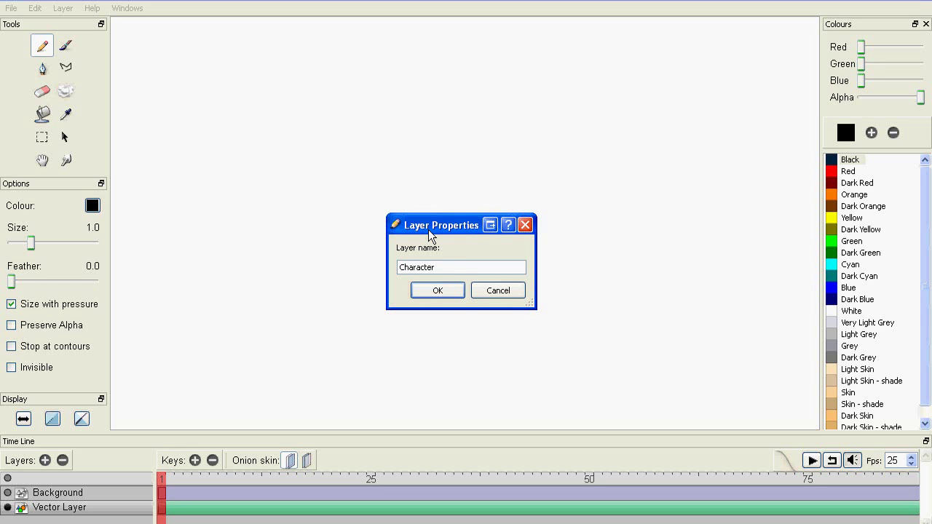
key(Return)
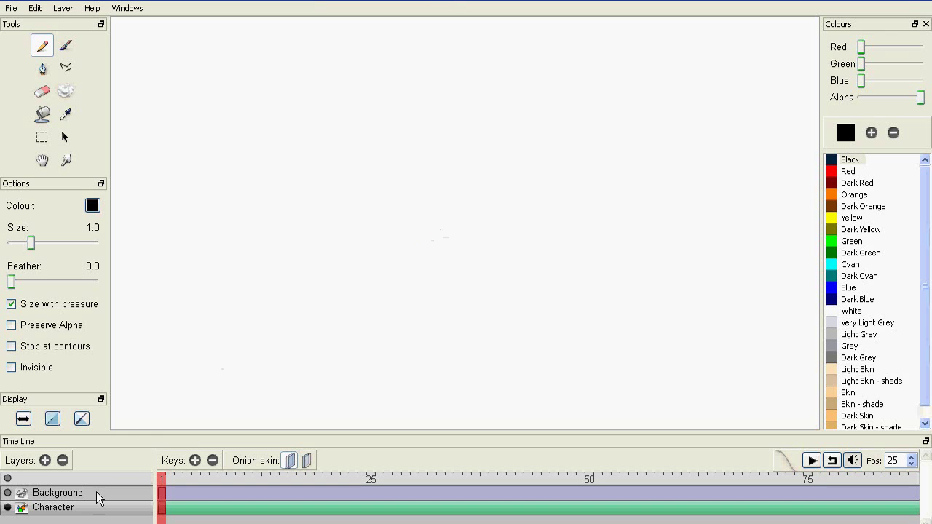
Move the Character layer above Background and leave Character active
drag(55, 515, 58, 498)
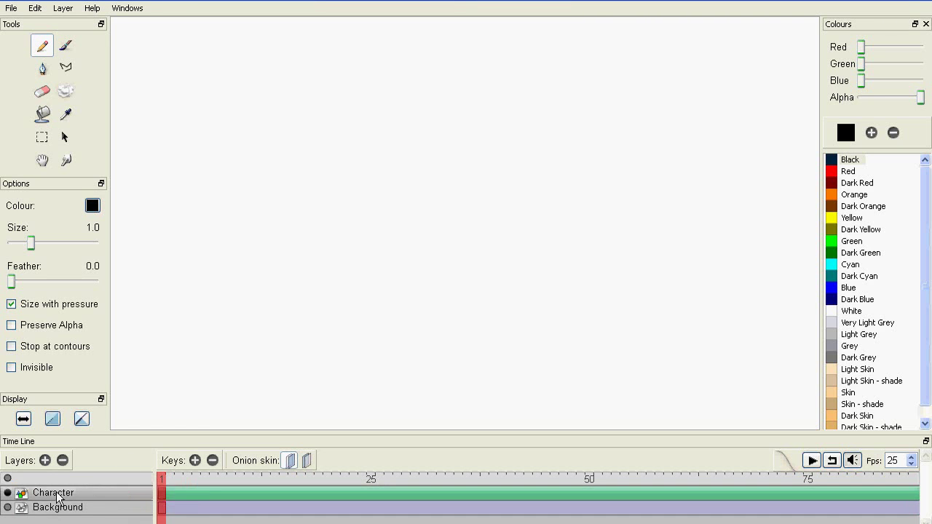
click(56, 507)
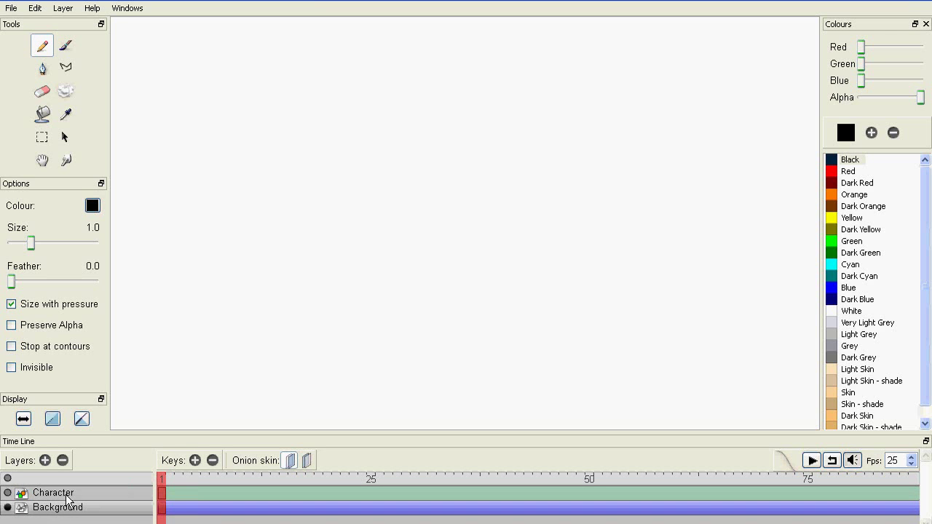
click(65, 498)
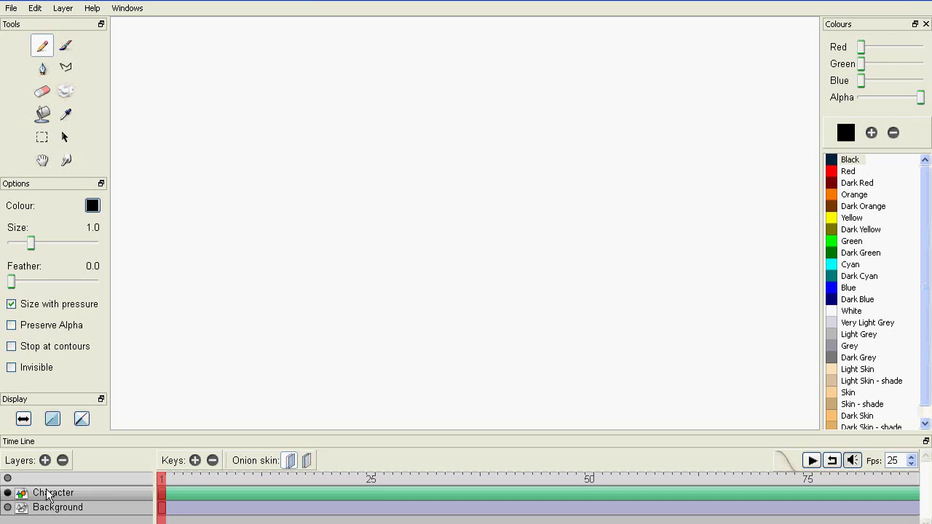
Scrub the timeline and set the playback speed to 24 fps
click(168, 479)
mouse_move(167, 479)
mouse_down()
mouse_move(520, 479)
mouse_move(169, 480)
mouse_up()
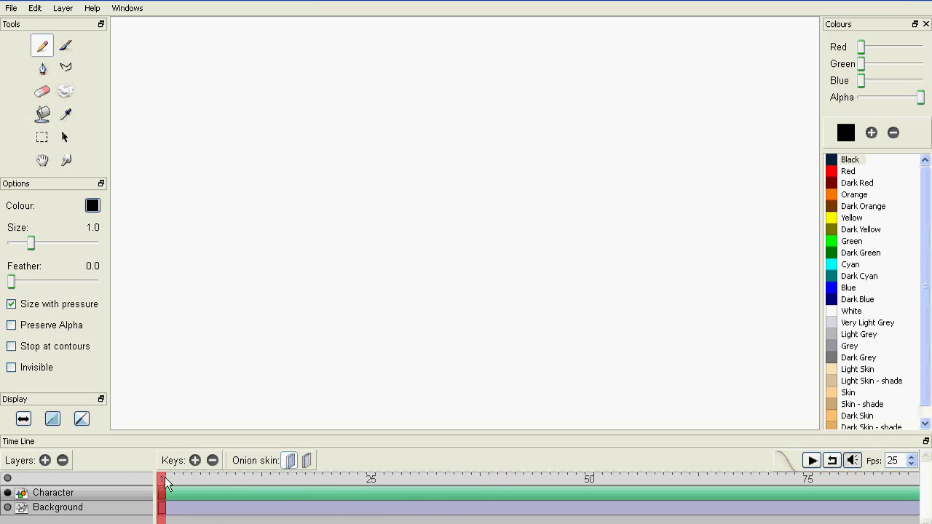
click(913, 466)
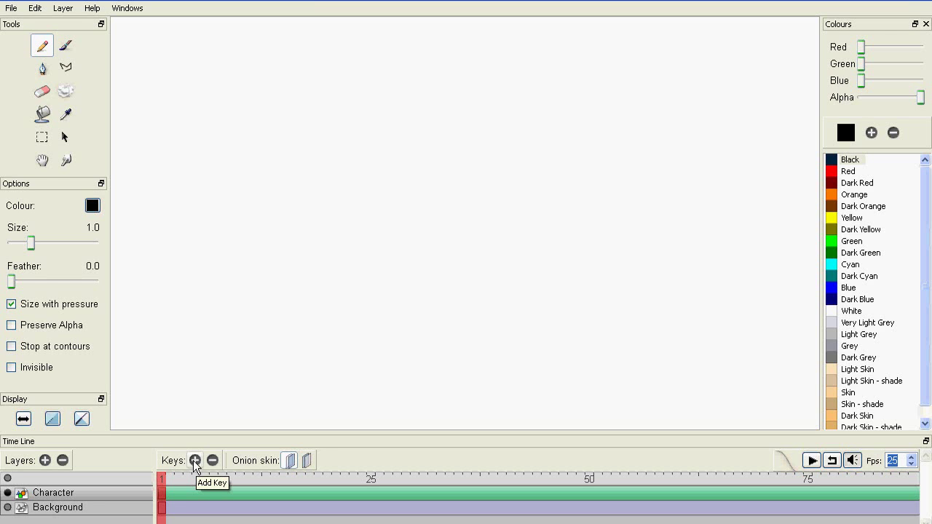
Add keyframes on the Character layer on every frame from 1 through 76
click(195, 460)
click(195, 460)
click(195, 460)
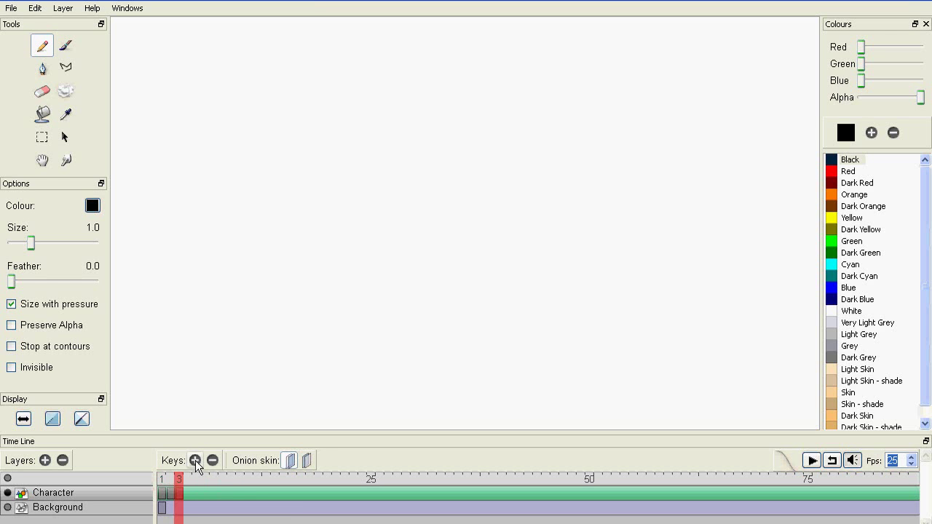
click(195, 460)
click(195, 460)
click(195, 461)
click(195, 460)
click(195, 460)
click(195, 461)
click(195, 460)
click(195, 460)
click(195, 460)
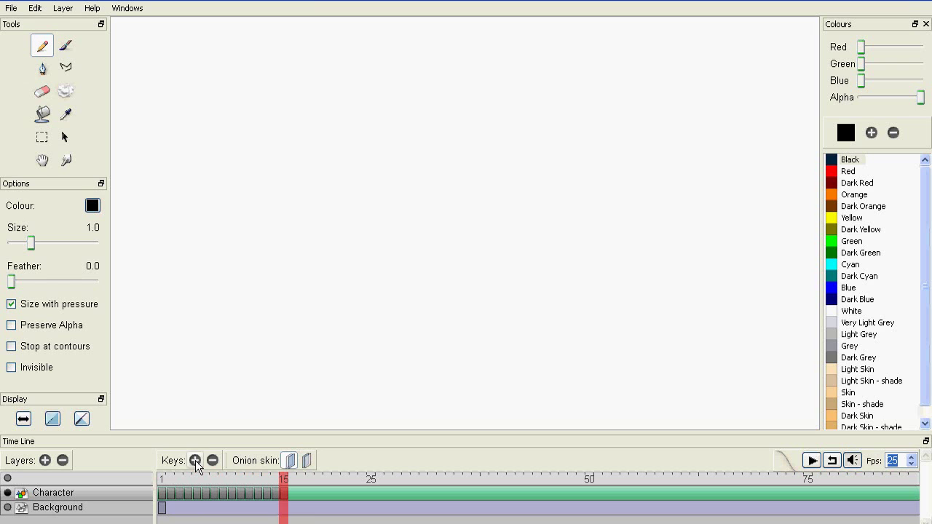
click(195, 460)
click(195, 460)
click(195, 460)
click(195, 460)
click(196, 460)
double_click(196, 460)
click(195, 460)
click(195, 460)
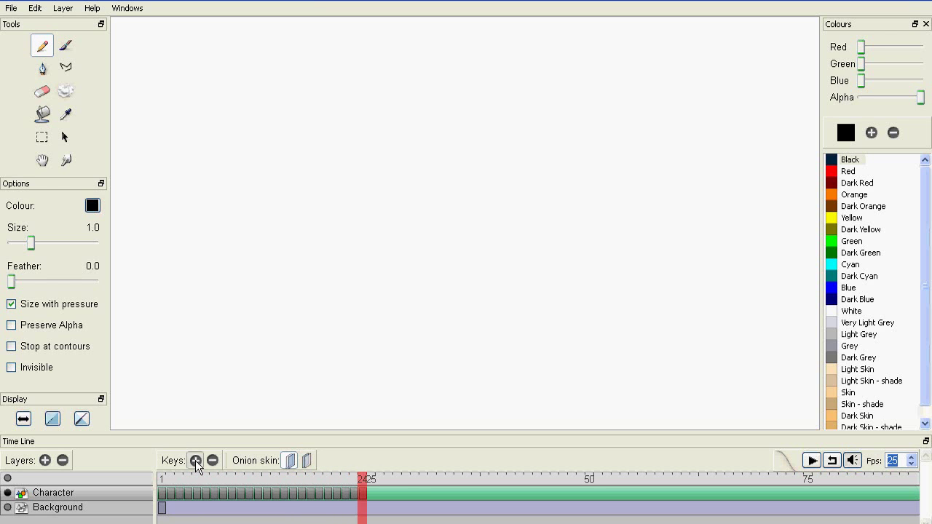
click(195, 460)
double_click(195, 460)
click(195, 461)
click(195, 460)
click(195, 460)
double_click(195, 460)
double_click(195, 460)
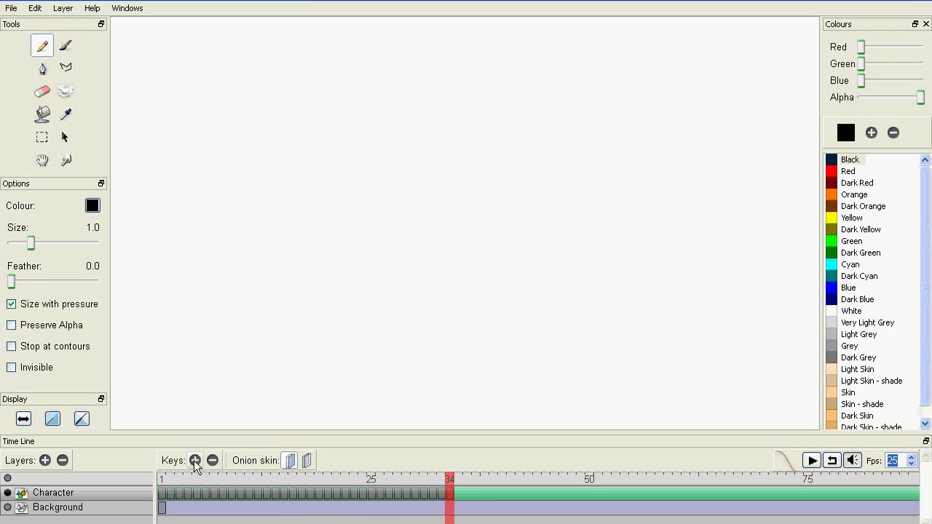
click(195, 460)
double_click(195, 460)
click(195, 460)
double_click(195, 460)
double_click(195, 461)
click(195, 460)
double_click(195, 460)
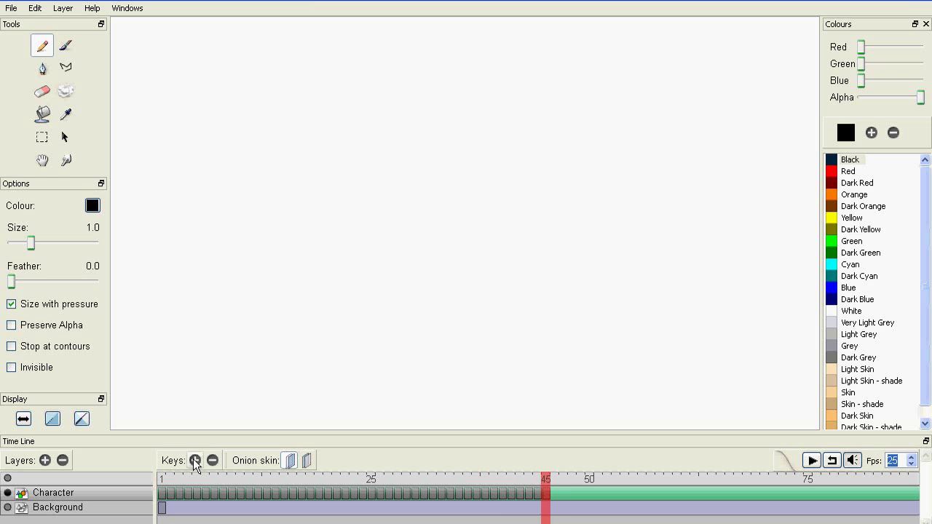
double_click(195, 460)
click(195, 460)
double_click(195, 460)
double_click(195, 460)
click(195, 461)
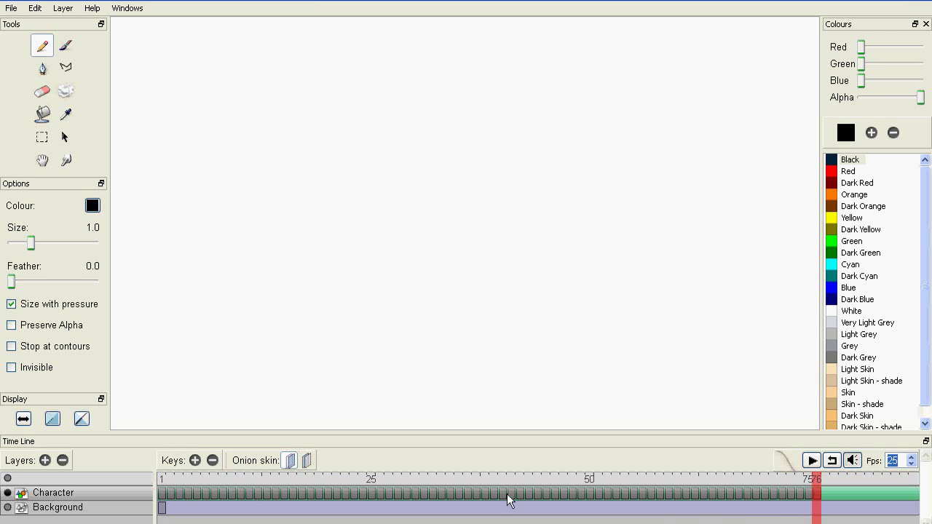
Move the playhead back to frame 1 and choose the Pen tool, black at size 2.0
drag(817, 480, 126, 484)
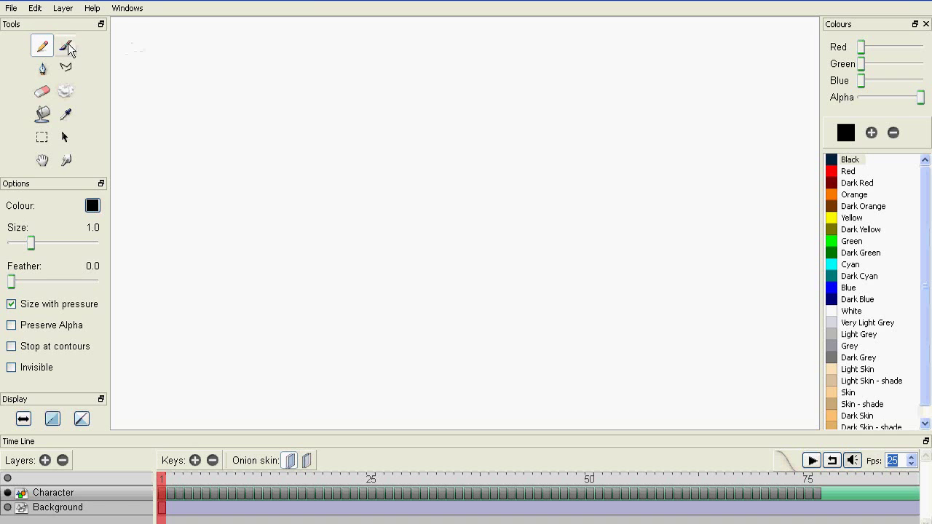
click(43, 70)
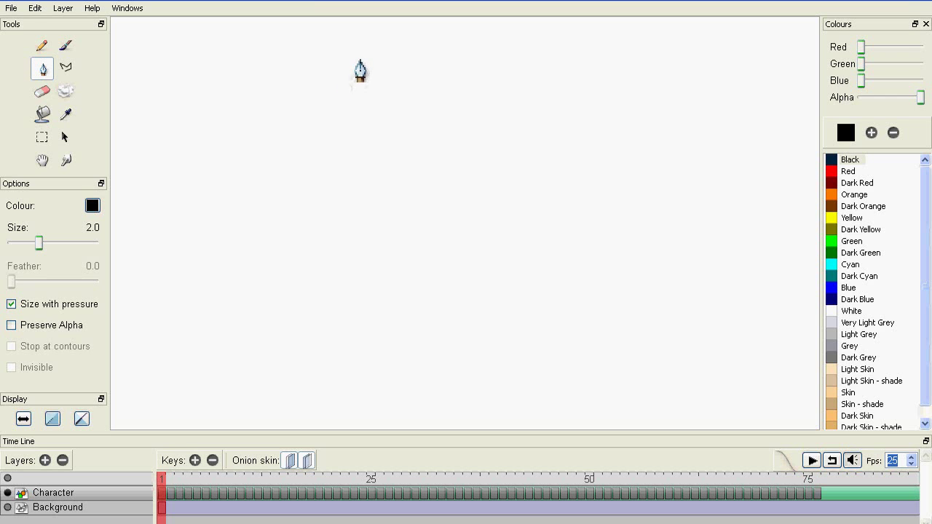
Draw the pendulum string on frames 1 and 2, then scrub to check the swing
mouse_move(366, 49)
mouse_down()
mouse_move(318, 202)
mouse_move(280, 274)
mouse_move(268, 273)
mouse_move(246, 299)
mouse_move(280, 323)
mouse_move(307, 299)
mouse_move(275, 273)
mouse_up()
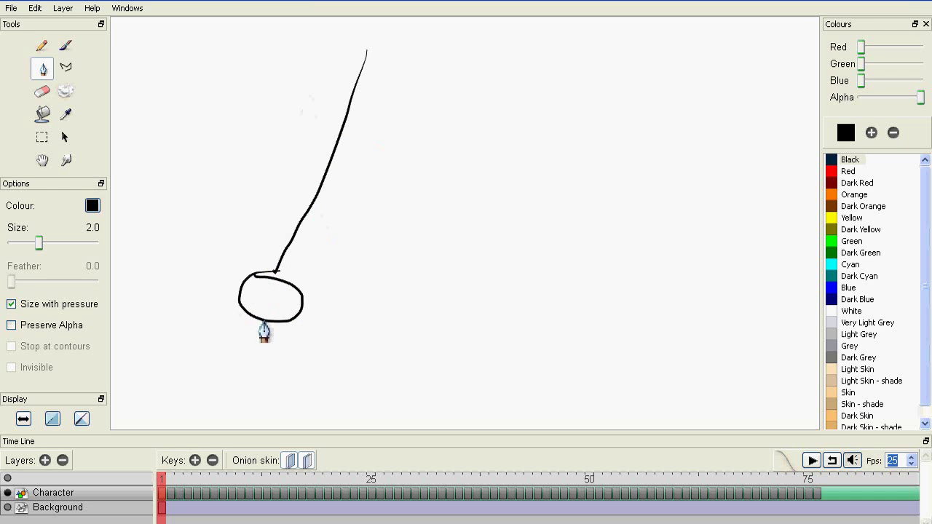
click(170, 479)
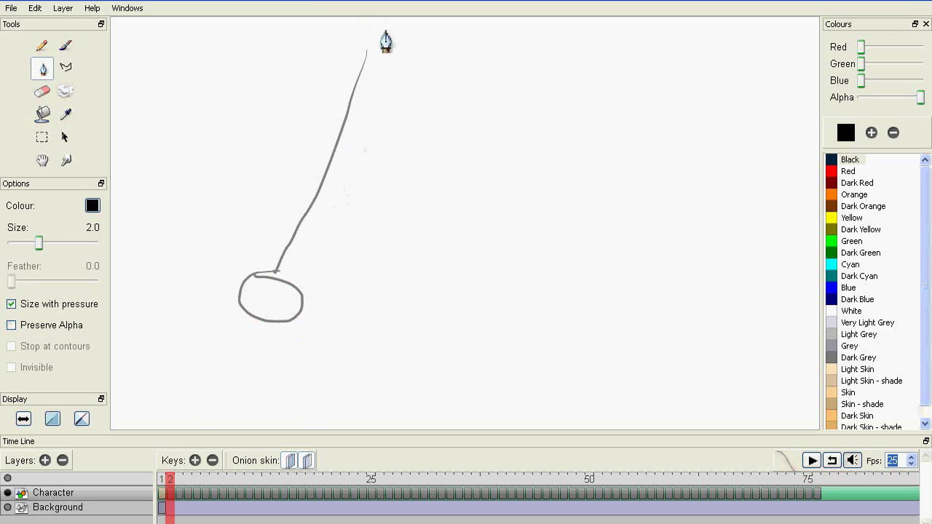
mouse_move(366, 52)
mouse_down()
mouse_move(327, 281)
mouse_move(337, 286)
mouse_move(329, 278)
mouse_move(316, 295)
mouse_move(327, 327)
mouse_move(362, 314)
mouse_move(311, 280)
mouse_up()
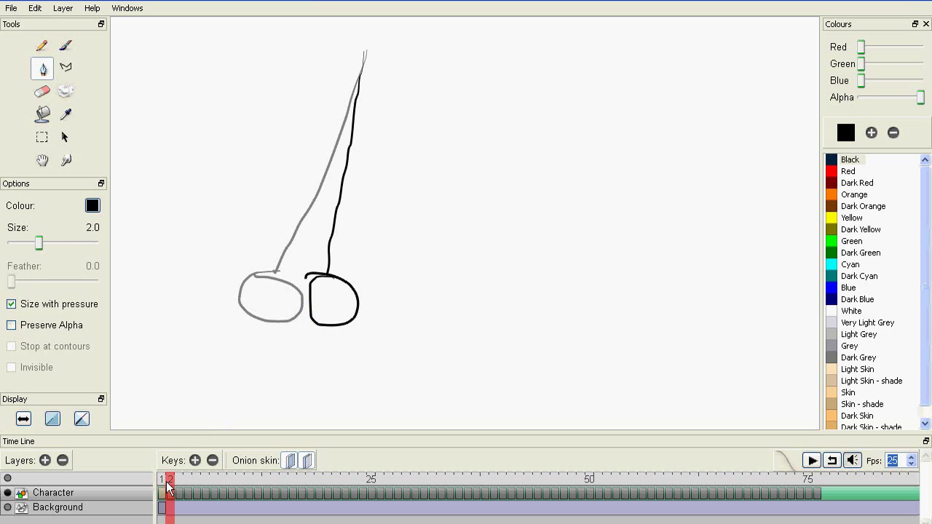
mouse_move(172, 477)
mouse_down()
mouse_move(181, 477)
mouse_move(164, 477)
mouse_move(179, 476)
mouse_up()
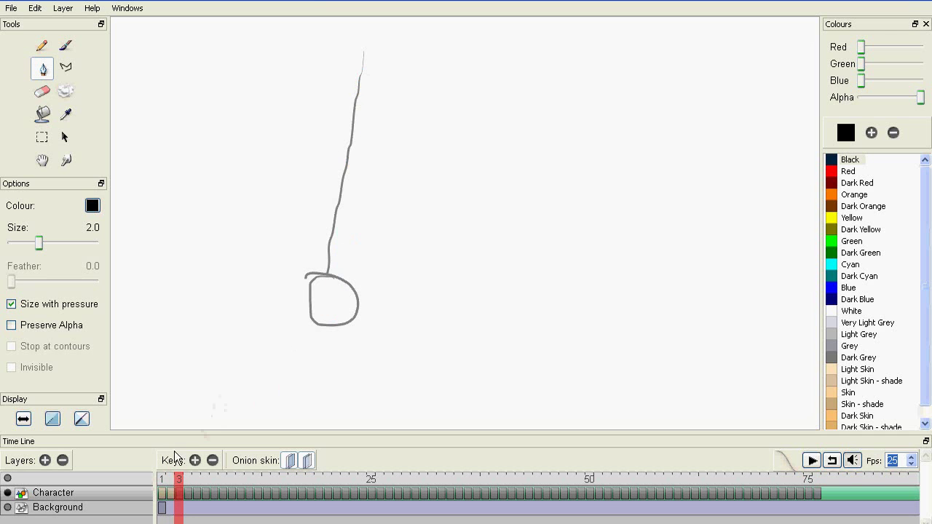
Draw the rod and bob on frames 3–7, each swung further right, then return to frame 1
mouse_move(362, 56)
mouse_down()
mouse_move(384, 272)
mouse_move(363, 276)
mouse_move(379, 320)
mouse_move(414, 317)
mouse_move(402, 274)
mouse_move(373, 271)
mouse_up()
click(187, 478)
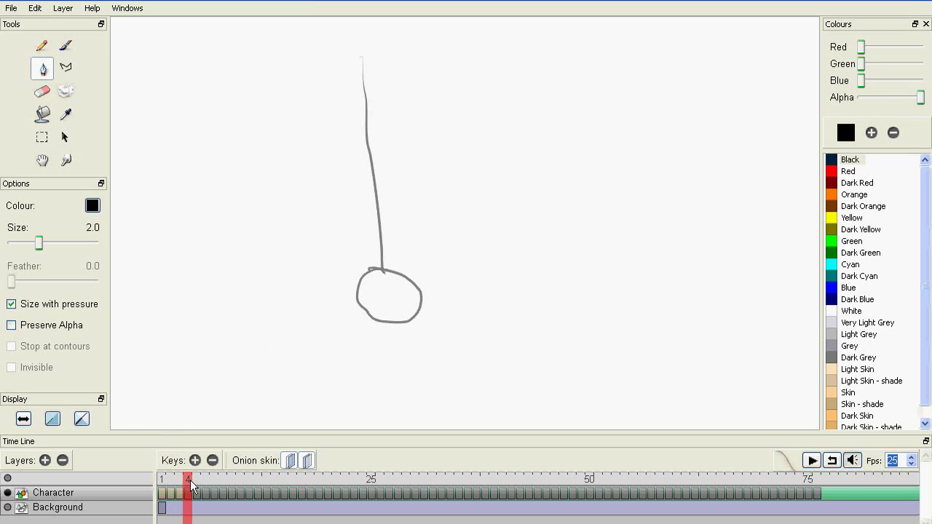
mouse_move(357, 71)
mouse_down()
mouse_move(448, 253)
mouse_move(438, 264)
mouse_move(448, 304)
mouse_move(454, 268)
mouse_up()
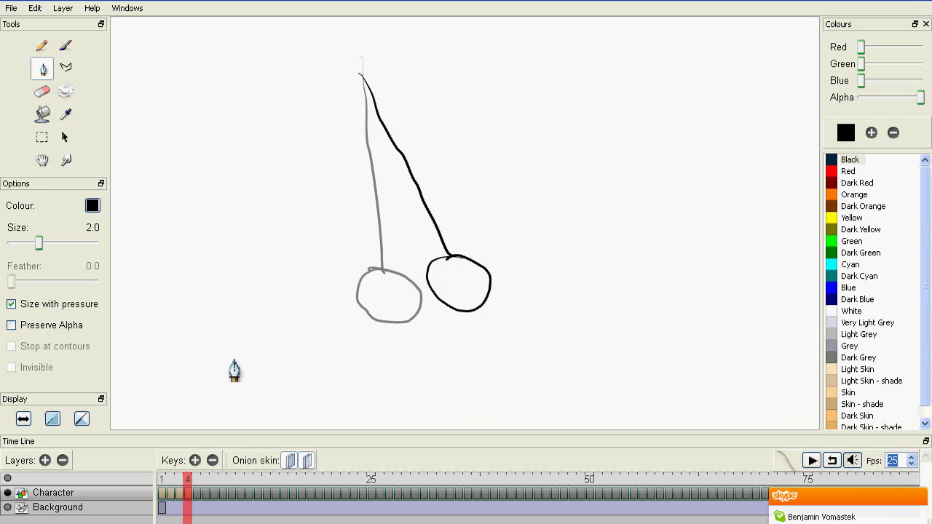
click(198, 477)
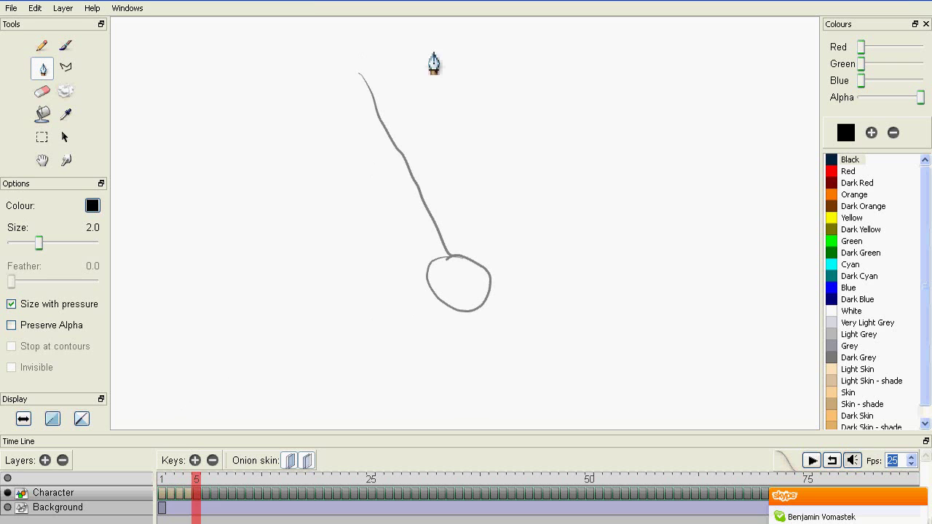
mouse_move(360, 74)
mouse_down()
mouse_move(478, 208)
mouse_move(534, 246)
mouse_up()
mouse_move(521, 280)
mouse_down()
mouse_move(567, 283)
mouse_move(530, 243)
mouse_up()
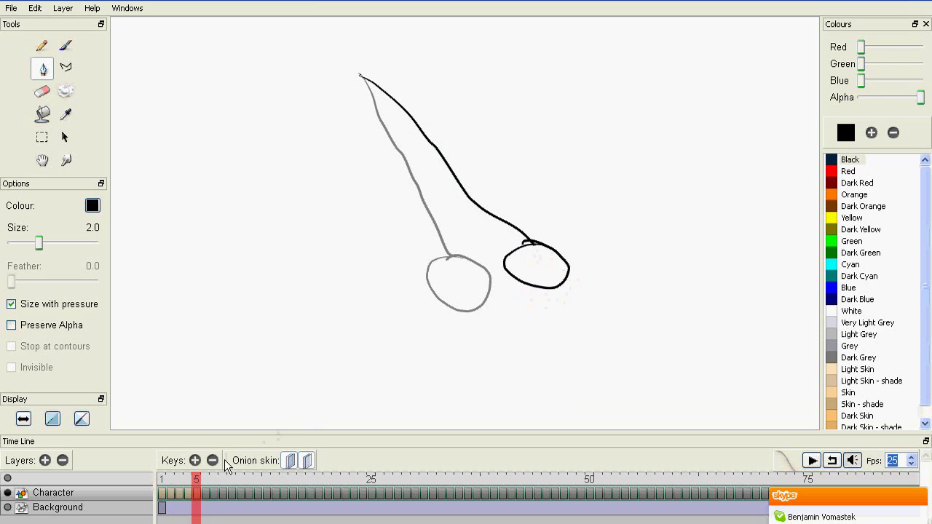
click(205, 478)
mouse_move(356, 75)
mouse_down()
mouse_move(575, 229)
mouse_move(606, 238)
mouse_move(625, 224)
mouse_move(590, 231)
mouse_up()
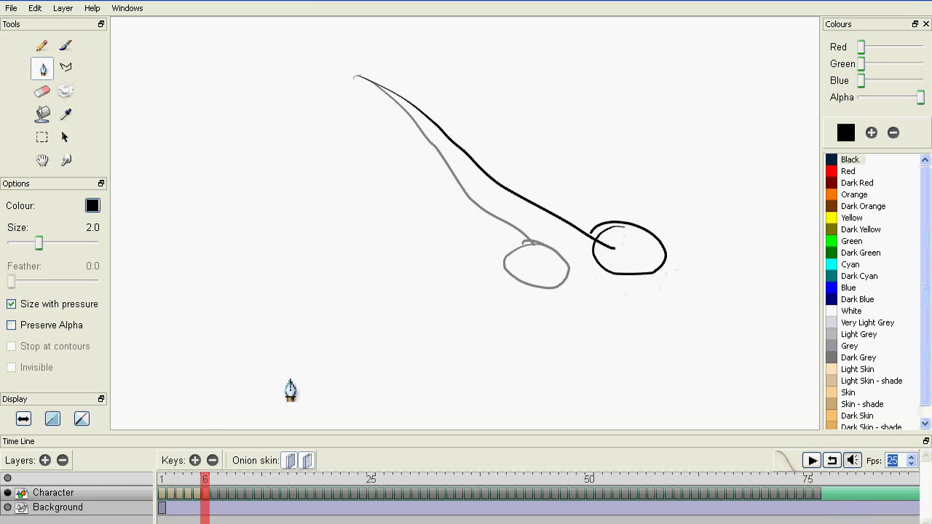
click(215, 477)
mouse_move(356, 76)
mouse_down()
mouse_move(458, 104)
mouse_move(651, 187)
mouse_move(672, 168)
mouse_move(656, 195)
mouse_move(712, 197)
mouse_move(648, 163)
mouse_up()
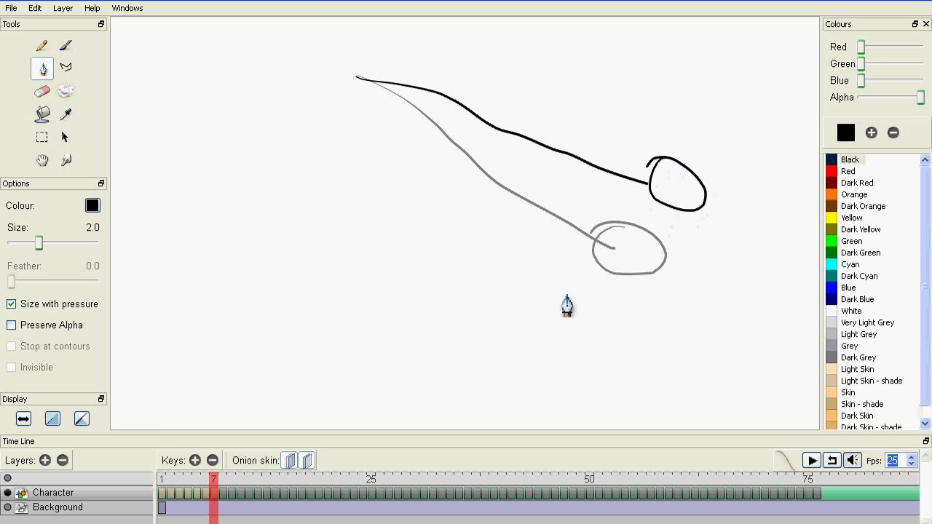
mouse_move(213, 478)
mouse_down()
mouse_move(155, 482)
mouse_move(216, 471)
mouse_move(168, 472)
mouse_up()
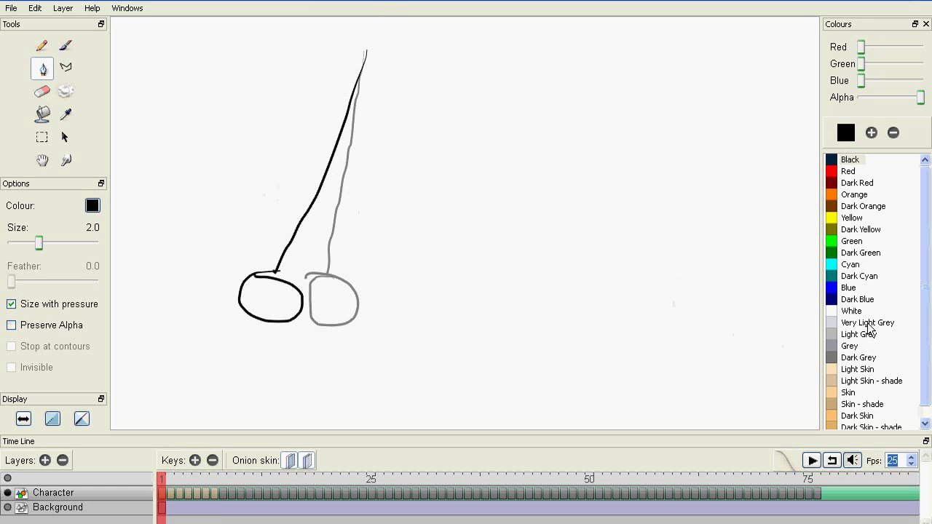
click(811, 461)
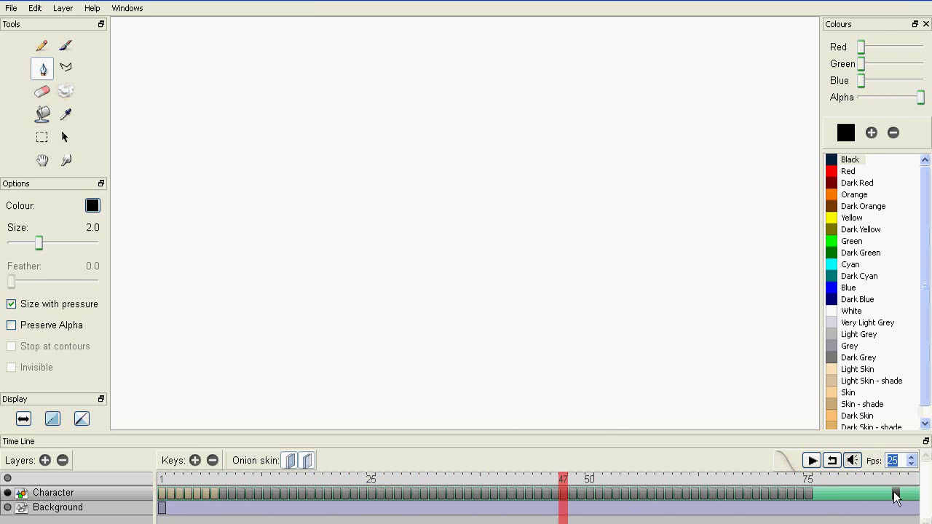
click(834, 463)
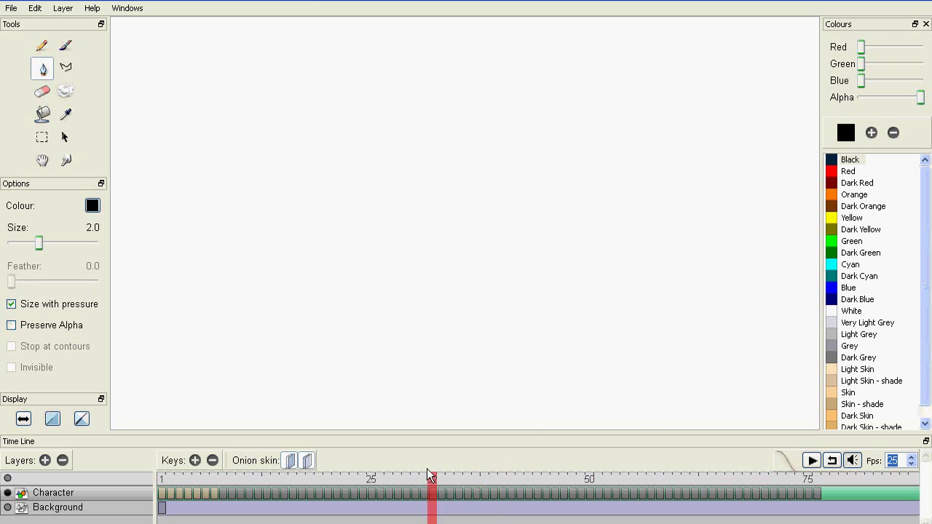
mouse_move(428, 469)
mouse_down()
mouse_move(192, 451)
mouse_move(148, 458)
mouse_move(231, 472)
mouse_move(157, 465)
mouse_move(219, 468)
mouse_move(165, 462)
mouse_move(218, 466)
mouse_move(173, 460)
mouse_up()
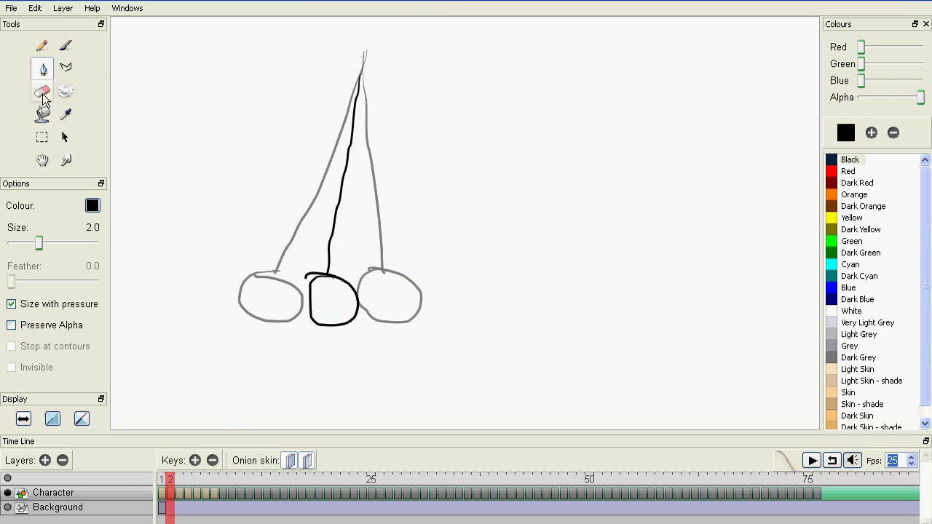
click(42, 116)
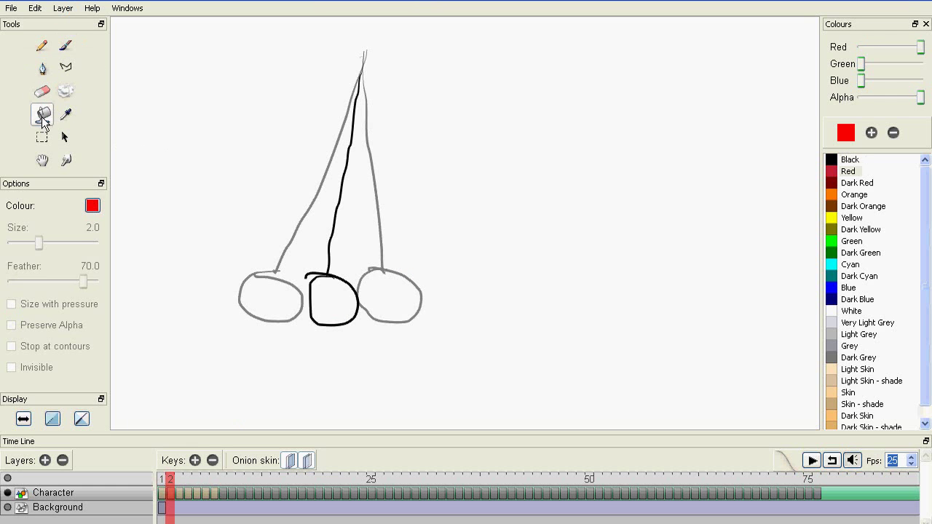
click(43, 92)
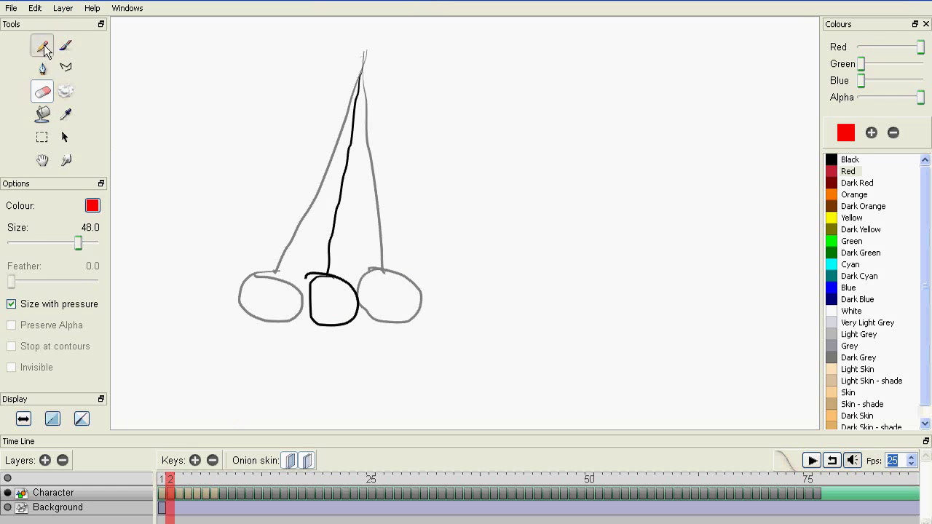
click(44, 47)
click(67, 47)
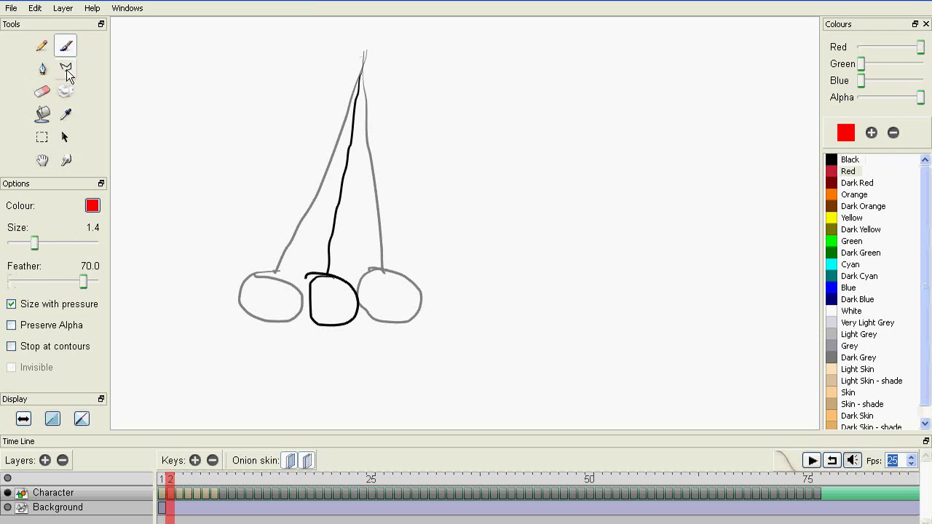
click(66, 69)
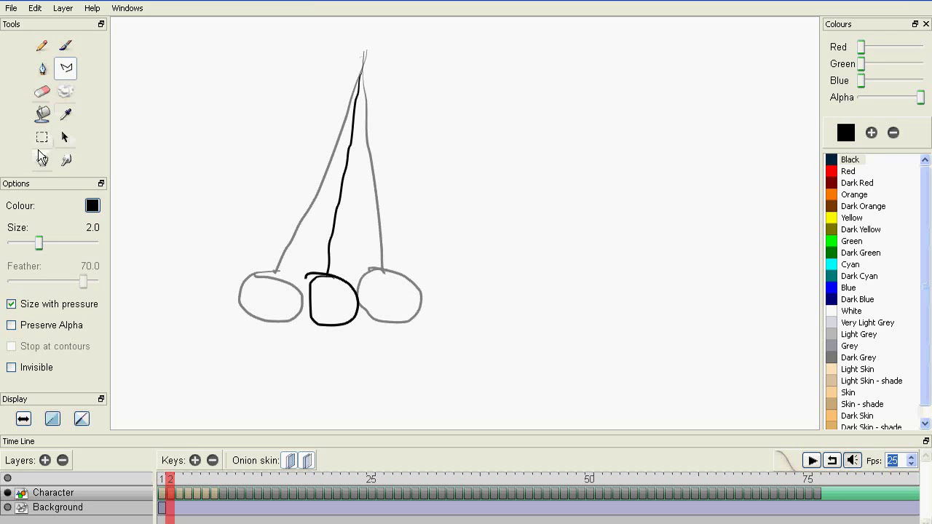
click(47, 143)
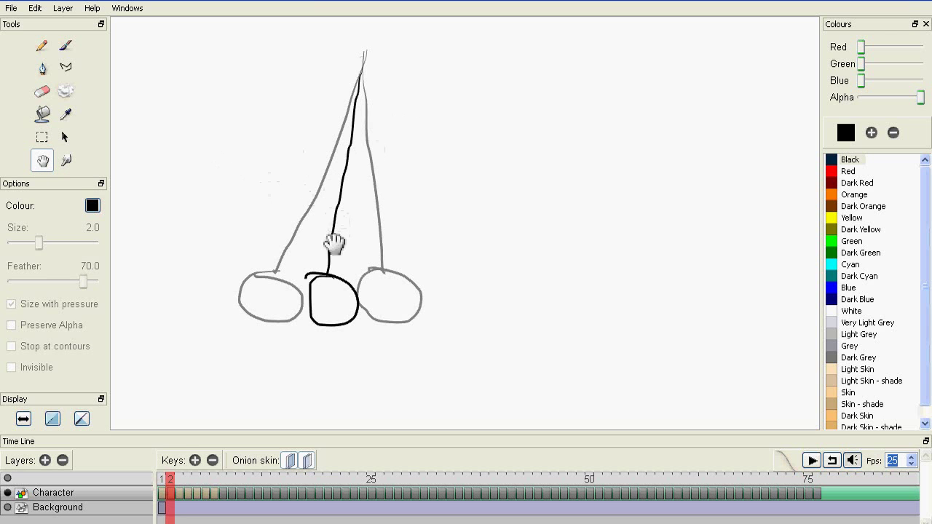
Zoom and pan the canvas until the whole pendulum fills the view larger
mouse_move(318, 208)
mouse_down()
mouse_move(313, 216)
mouse_move(270, 126)
mouse_move(292, 137)
mouse_move(343, 219)
mouse_move(314, 177)
mouse_move(306, 144)
mouse_move(361, 202)
mouse_move(312, 131)
mouse_move(383, 175)
mouse_move(368, 172)
mouse_move(437, 250)
mouse_move(434, 267)
mouse_move(316, 182)
mouse_move(357, 216)
mouse_move(351, 223)
mouse_move(281, 193)
mouse_move(364, 219)
mouse_move(320, 202)
mouse_up()
mouse_move(380, 221)
mouse_down()
mouse_move(443, 206)
mouse_move(326, 252)
mouse_move(366, 270)
mouse_move(267, 251)
mouse_move(466, 231)
mouse_move(377, 241)
mouse_move(470, 225)
mouse_move(452, 210)
mouse_move(478, 255)
mouse_up()
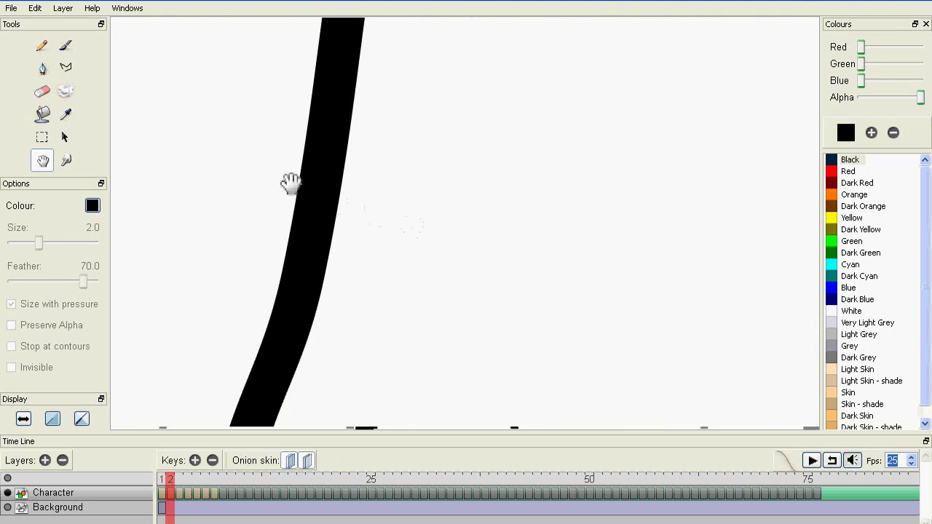
drag(291, 183, 422, 232)
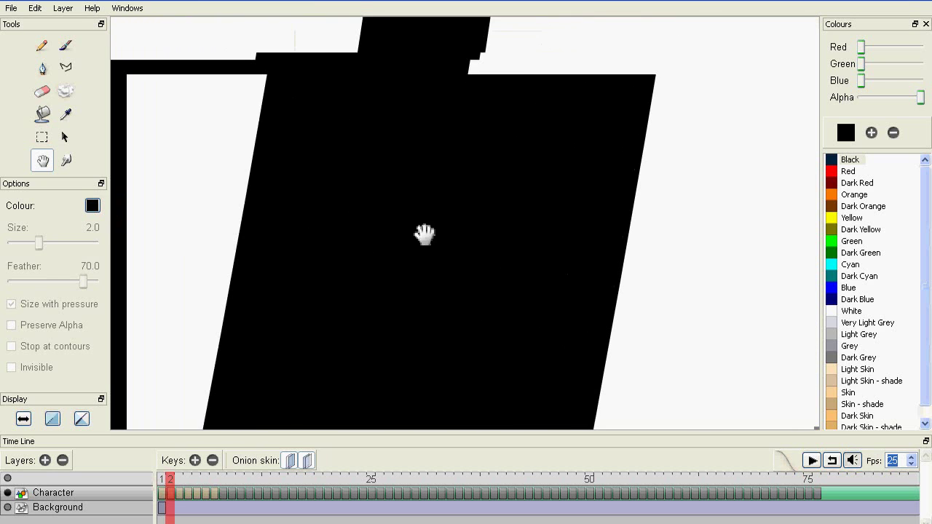
mouse_move(322, 204)
mouse_down()
mouse_move(387, 197)
mouse_move(420, 241)
mouse_move(352, 139)
mouse_move(448, 211)
mouse_move(328, 139)
mouse_move(434, 198)
mouse_move(458, 233)
mouse_move(379, 129)
mouse_move(394, 185)
mouse_up()
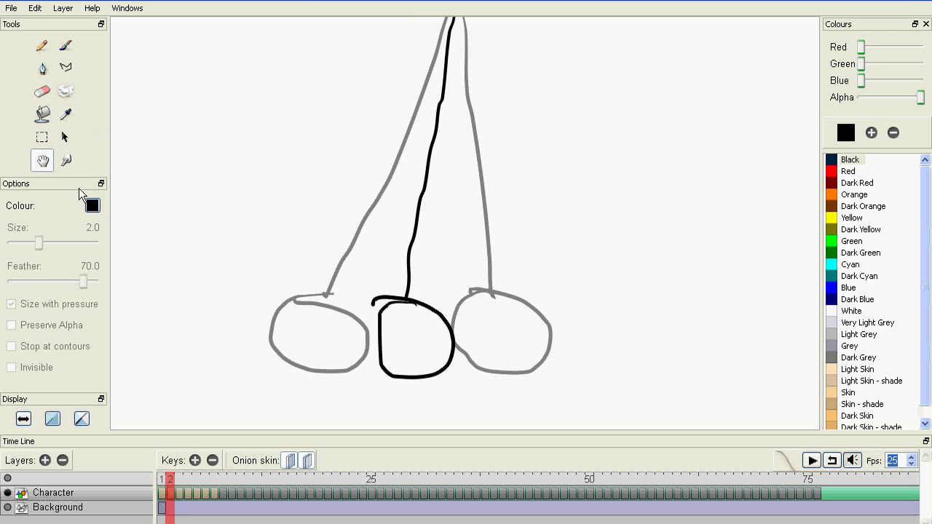
Set a red soft brush at size 10.3, feather 70.0, and view new-layer options without adding one
click(43, 68)
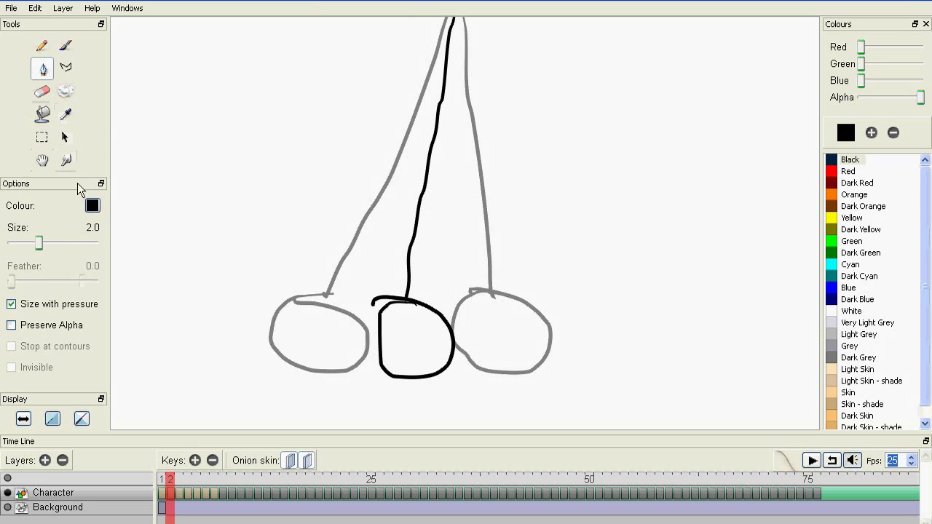
click(66, 46)
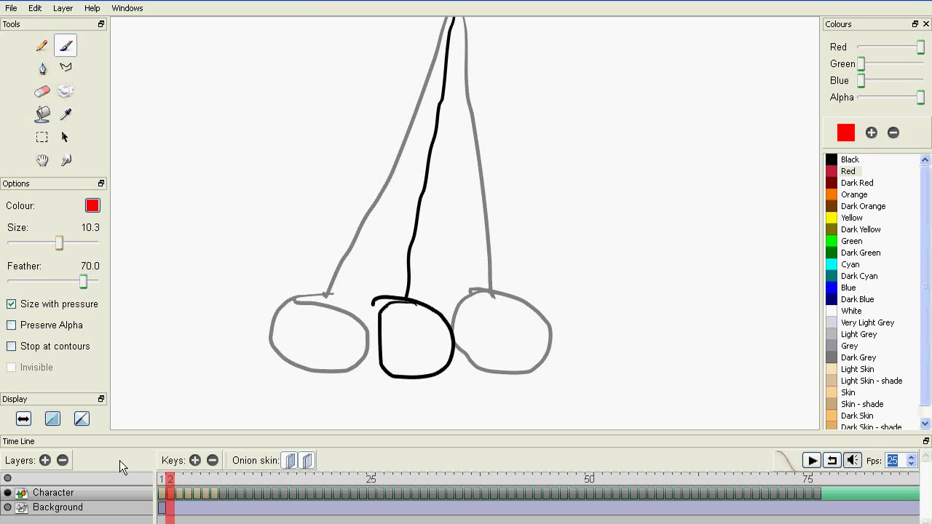
click(45, 460)
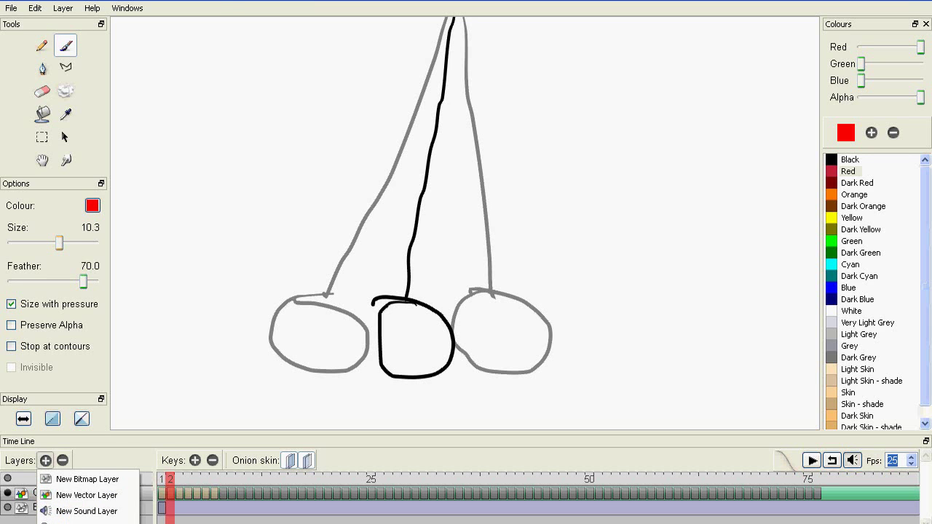
click(229, 2)
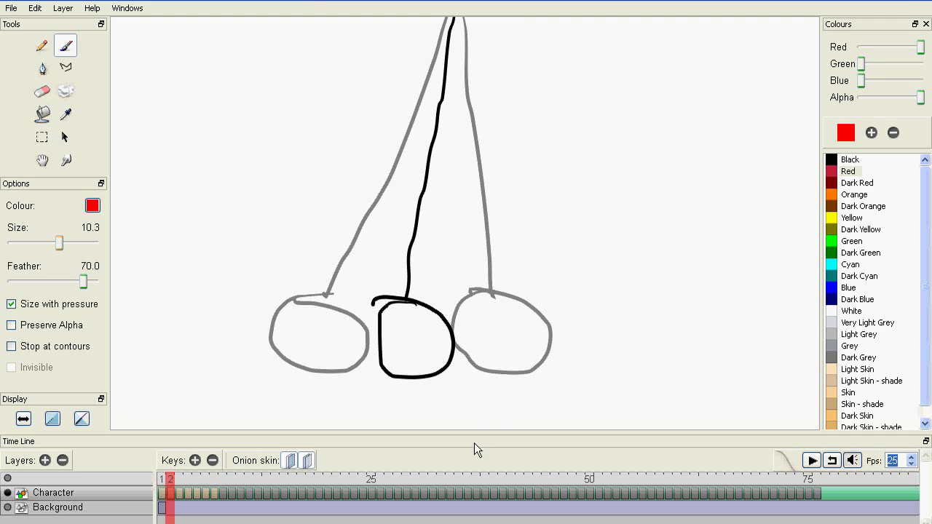
Scrub back to frame 1, showing the pendulum swung to the left
mouse_move(171, 476)
mouse_down()
mouse_move(214, 476)
mouse_move(160, 477)
mouse_up()
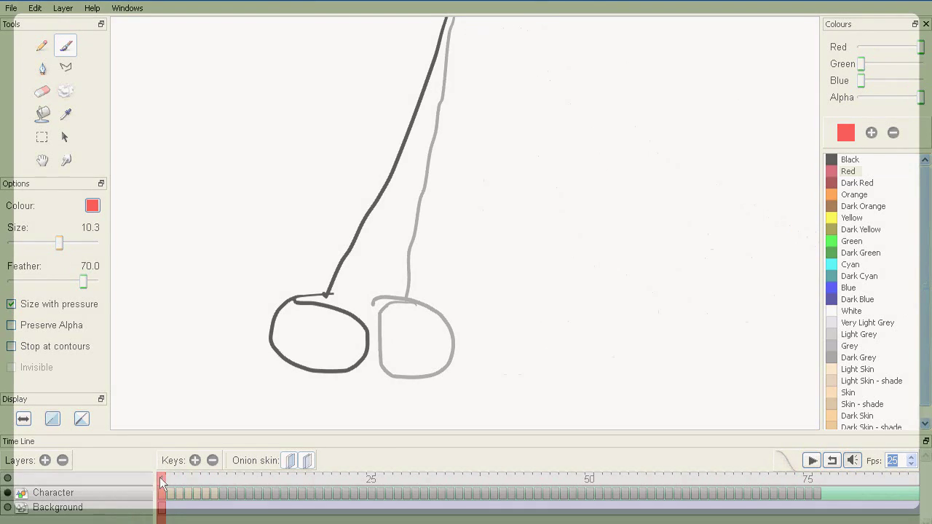